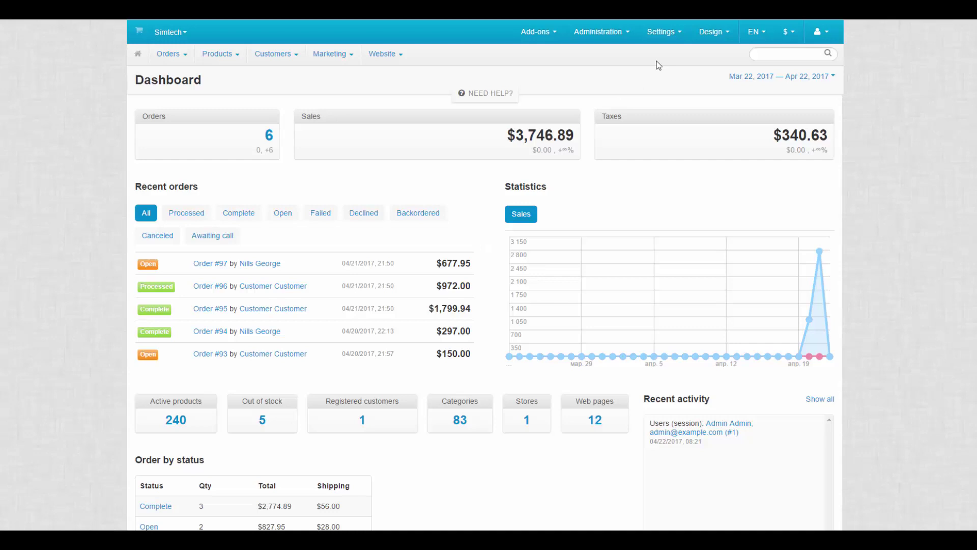
- In General settings, set Alternative currency display format to 'Show prices in default and selected currencies' and save
{"action": "mouse_move", "coordinate": [663, 41]}
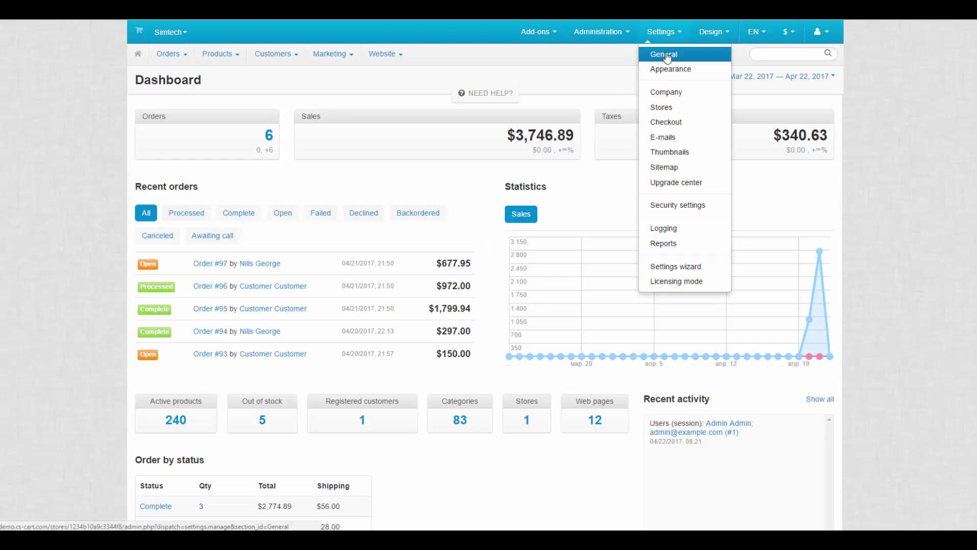
{"action": "left_click", "coordinate": [666, 56]}
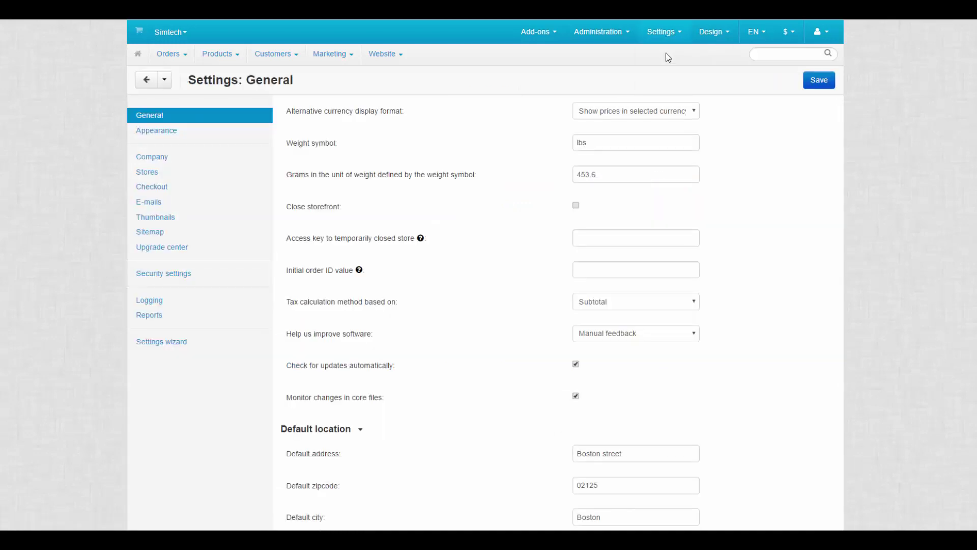
{"action": "left_click", "coordinate": [410, 111]}
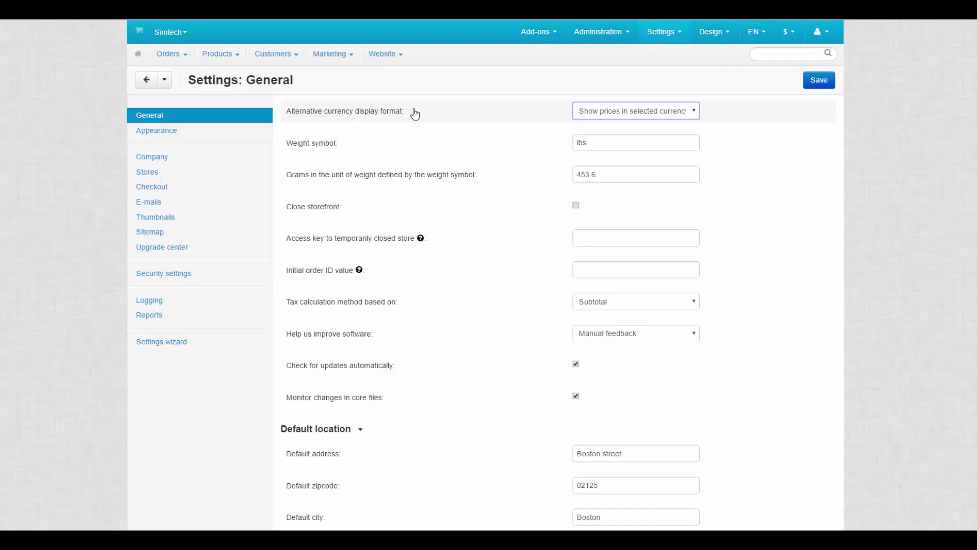
{"action": "left_click", "coordinate": [618, 115]}
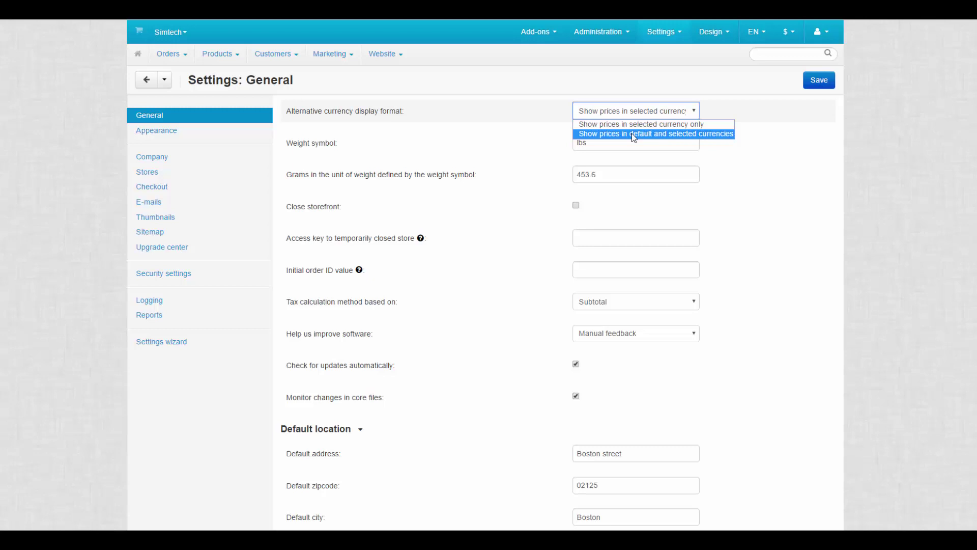
{"action": "left_click", "coordinate": [631, 133]}
{"action": "left_click", "coordinate": [819, 82]}
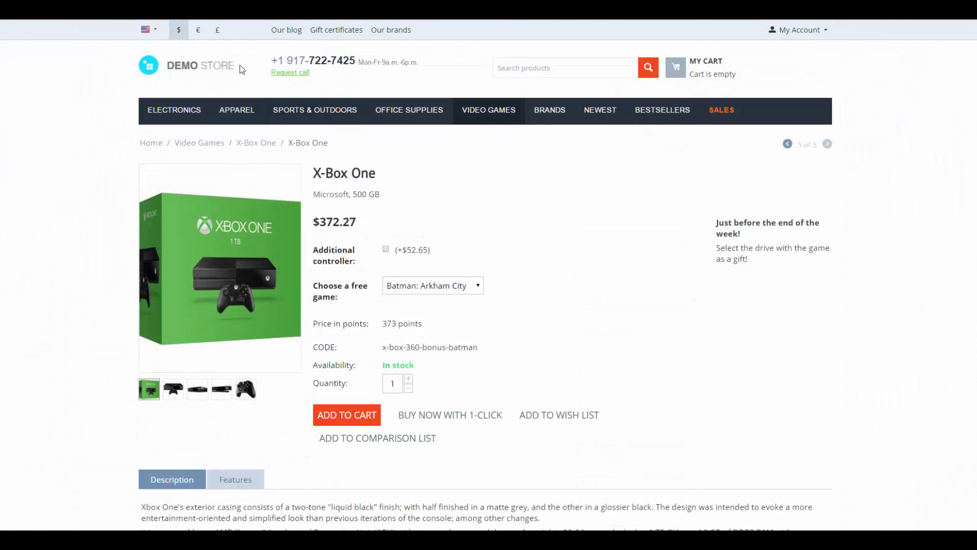
- Switch the storefront currency to euros (€) on the X-Box One product page
{"action": "left_click", "coordinate": [200, 34]}
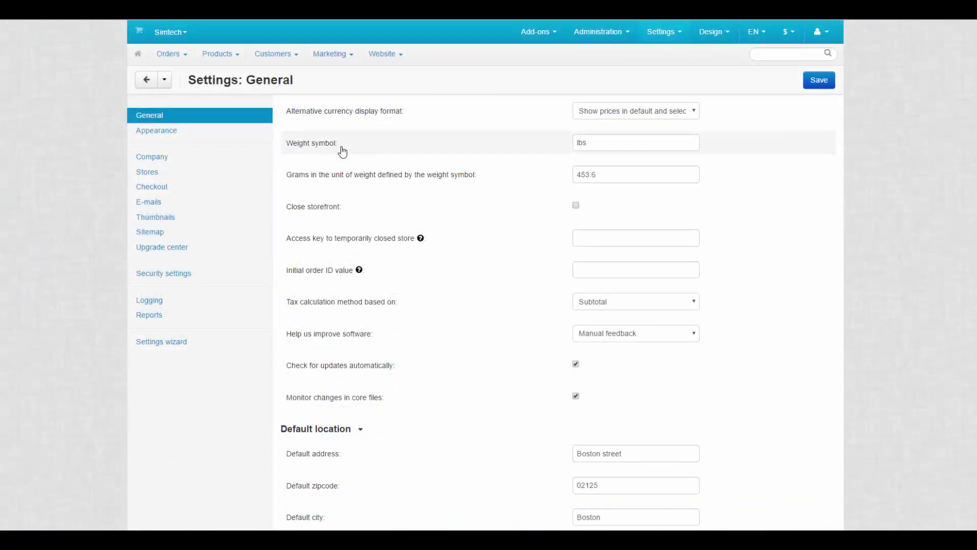
{"action": "left_click", "coordinate": [344, 145]}
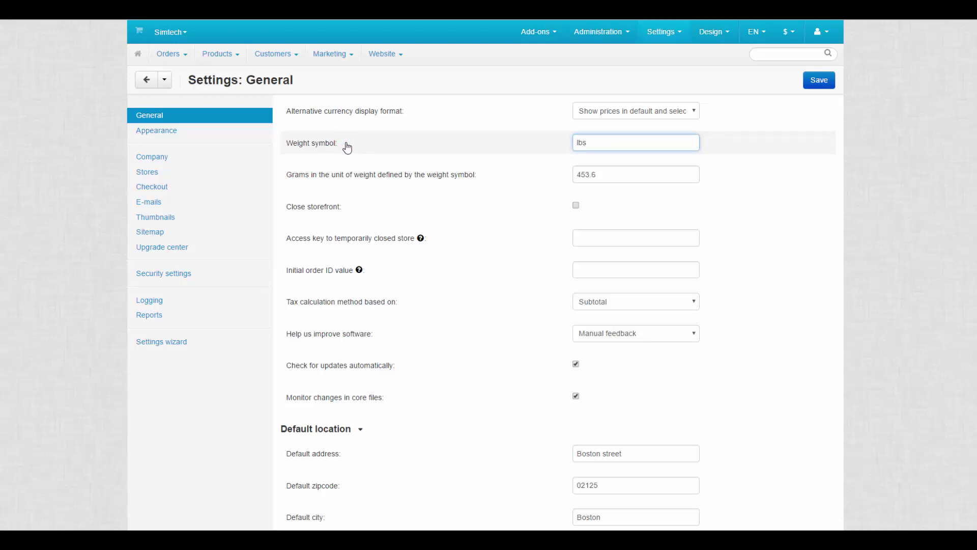
{"action": "left_click", "coordinate": [495, 181]}
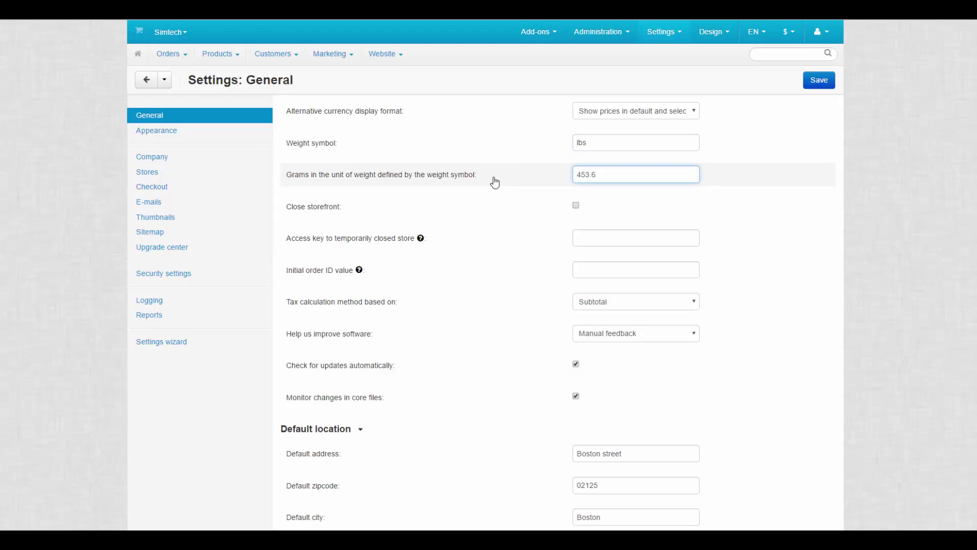
{"action": "left_click", "coordinate": [494, 181]}
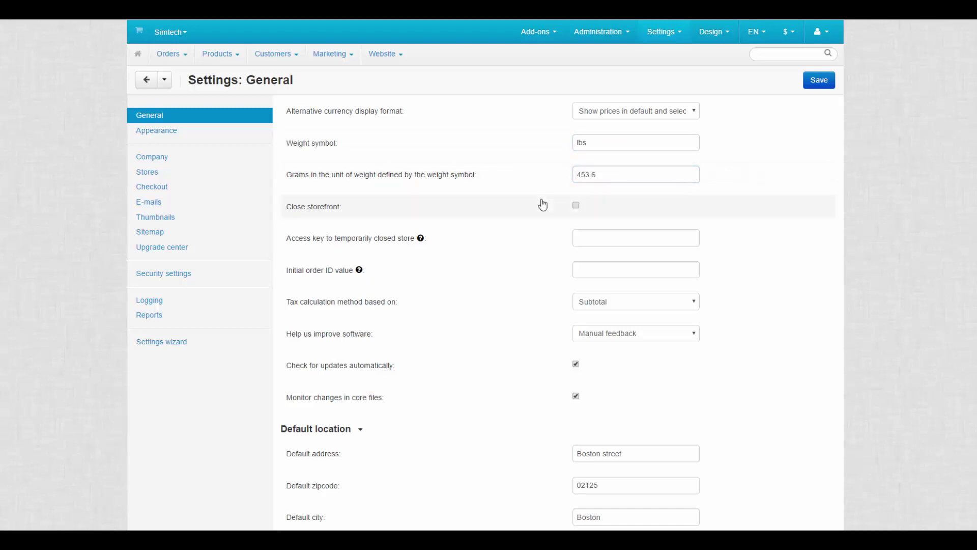
- Tick Close storefront, save, and enter a store access key
{"action": "left_click", "coordinate": [576, 205]}
{"action": "left_click", "coordinate": [811, 83]}
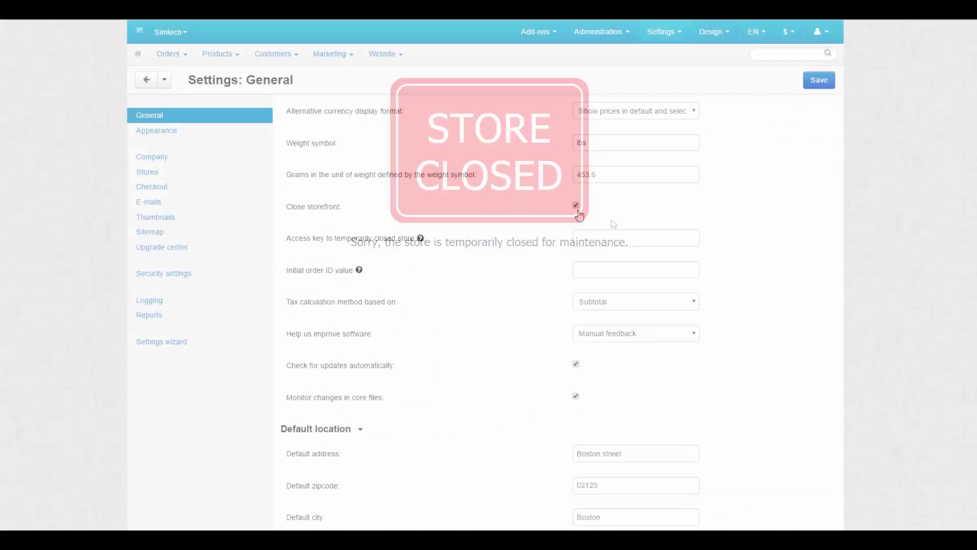
{"action": "left_click", "coordinate": [587, 238]}
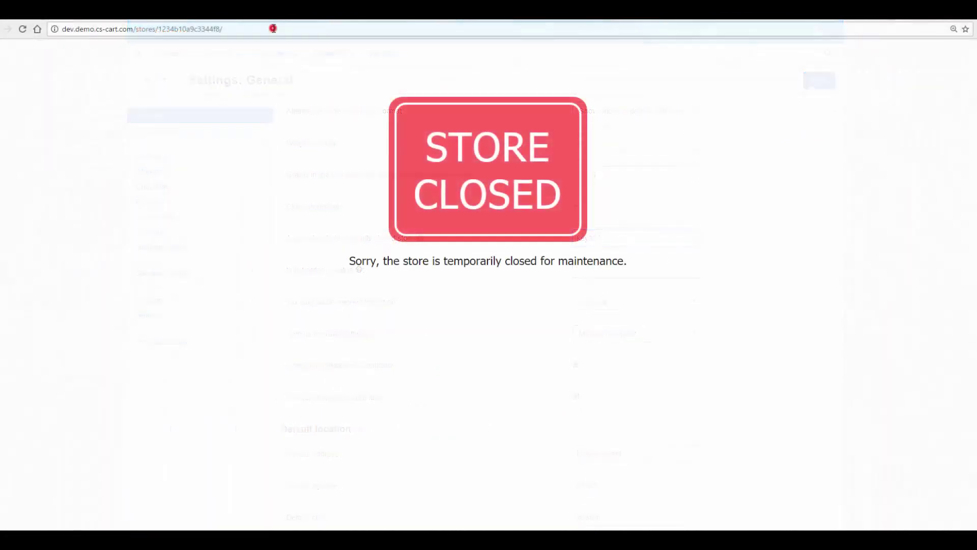
- Open the closed storefront through its URL with the store_access_key parameter appended
{"action": "left_click", "coordinate": [273, 28]}
{"action": "key", "text": "ctrl+v"}
{"action": "key", "text": "BackSpace"}
{"action": "key", "text": "BackSpace"}
{"action": "key", "text": "BackSpace"}
{"action": "key", "text": "BackSpace"}
{"action": "key", "text": "BackSpace"}
{"action": "key", "text": "BackSpace"}
{"action": "key", "text": "BackSpace"}
{"action": "key", "text": "BackSpace"}
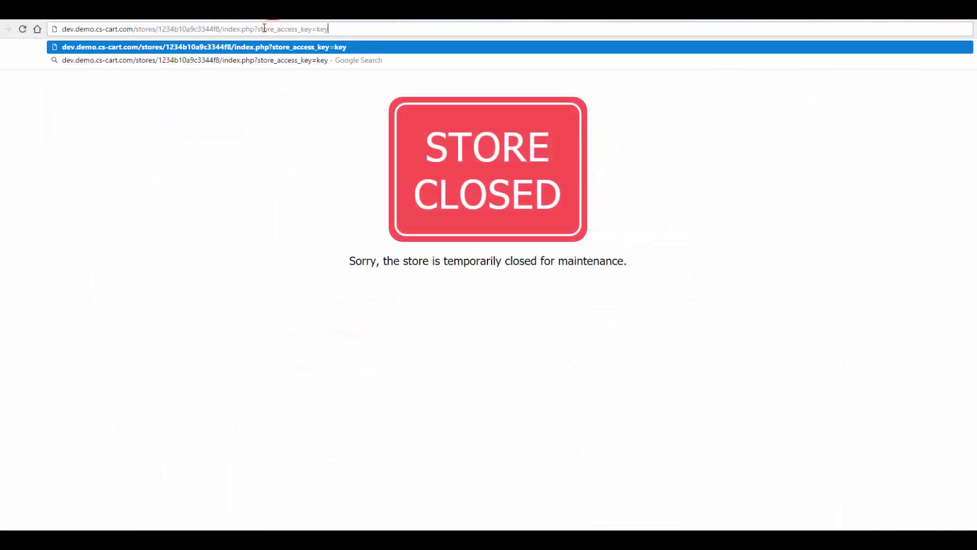
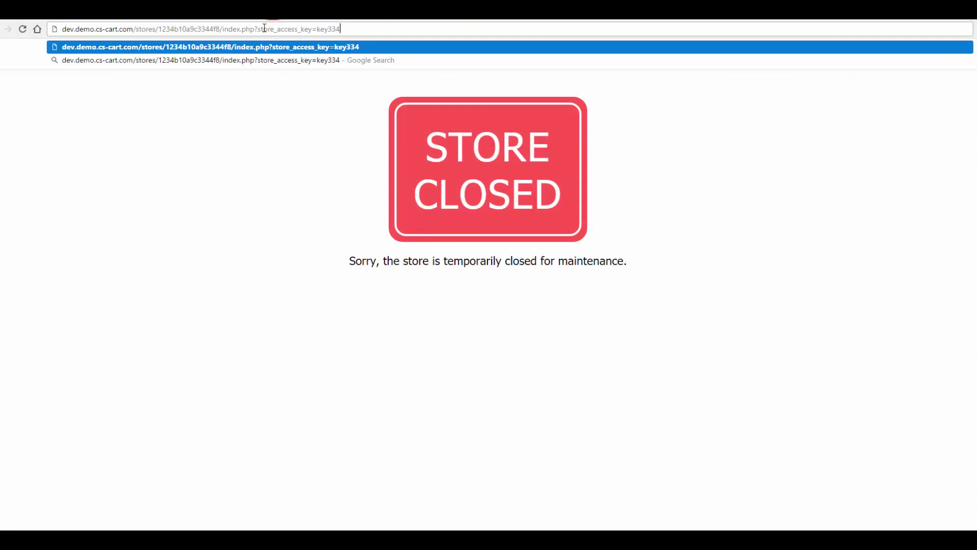
{"action": "key", "text": "Return"}
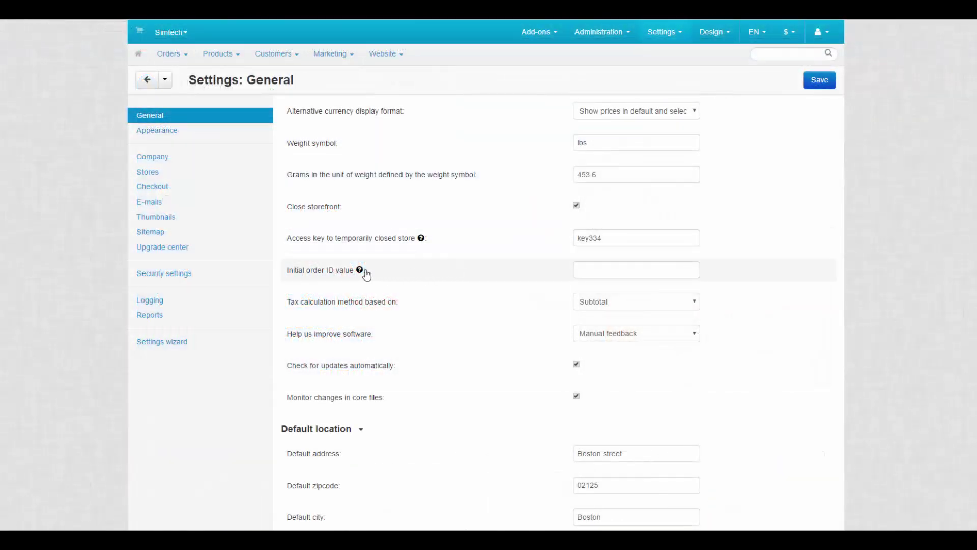
- Enter 125 as the Initial order ID value
{"action": "mouse_move", "coordinate": [360, 272]}
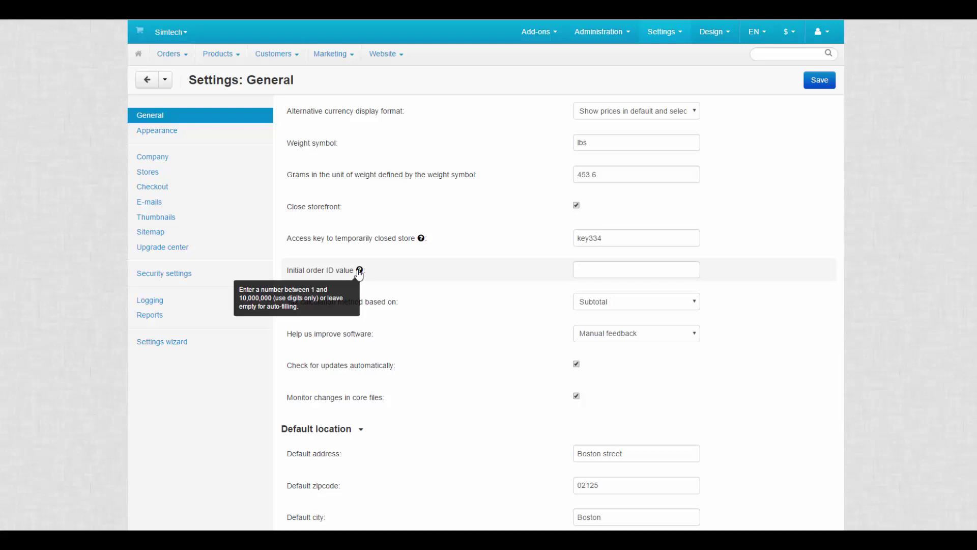
{"action": "left_click", "coordinate": [585, 268]}
{"action": "type", "text": "125"}
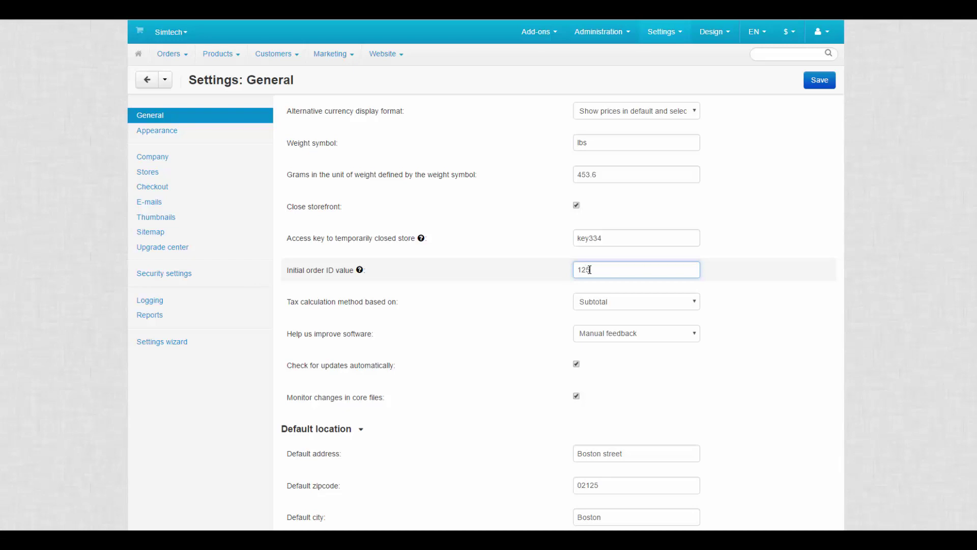
- View the Orders list, then return to Settings > General
{"action": "mouse_move", "coordinate": [172, 54]}
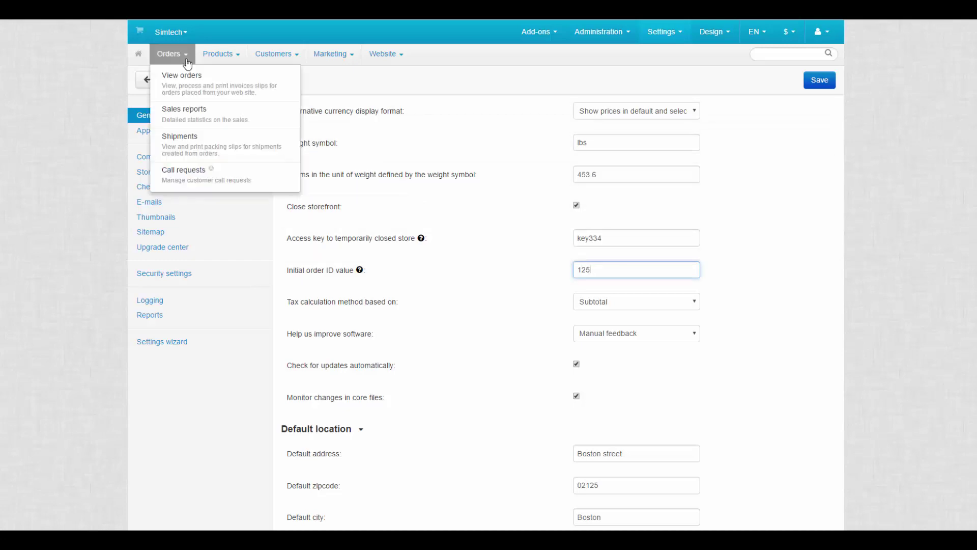
{"action": "left_click", "coordinate": [193, 76]}
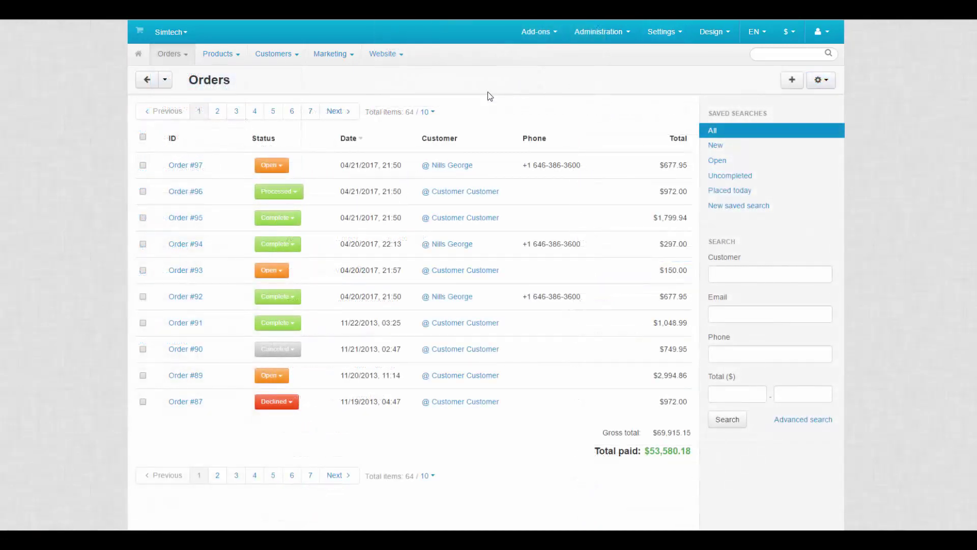
{"action": "left_click", "coordinate": [206, 166]}
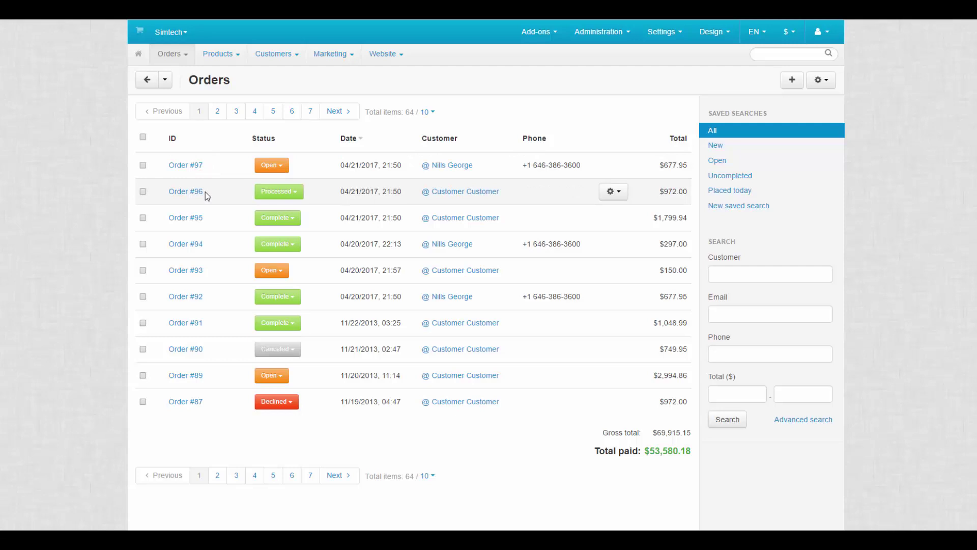
{"action": "left_click", "coordinate": [209, 218]}
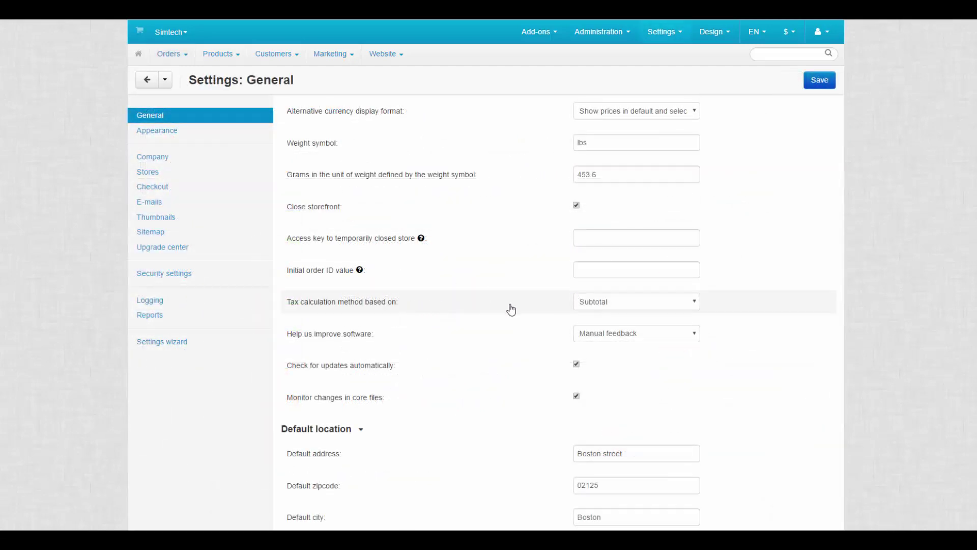
- Change 'Tax calculation method based on' from Subtotal to Unit price
{"action": "left_click", "coordinate": [677, 308]}
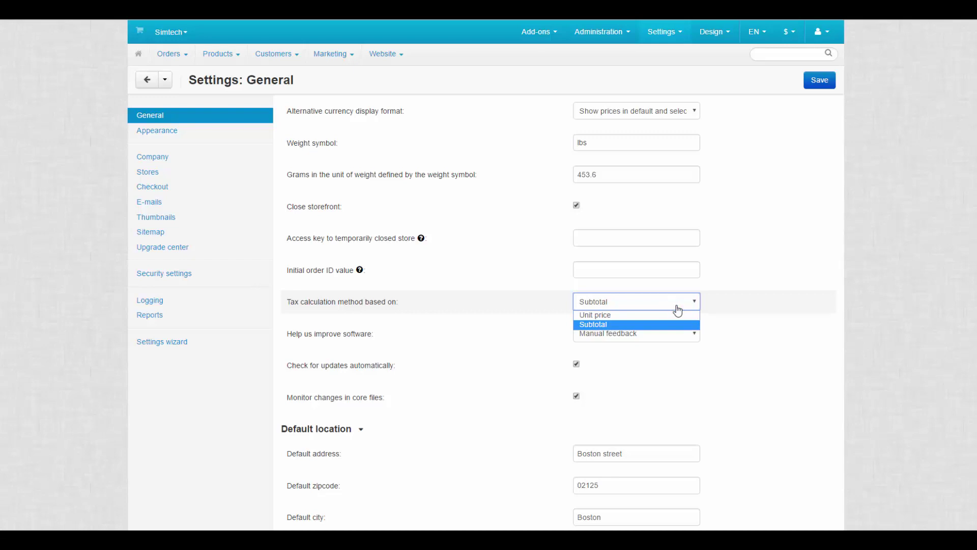
{"action": "left_click", "coordinate": [676, 319]}
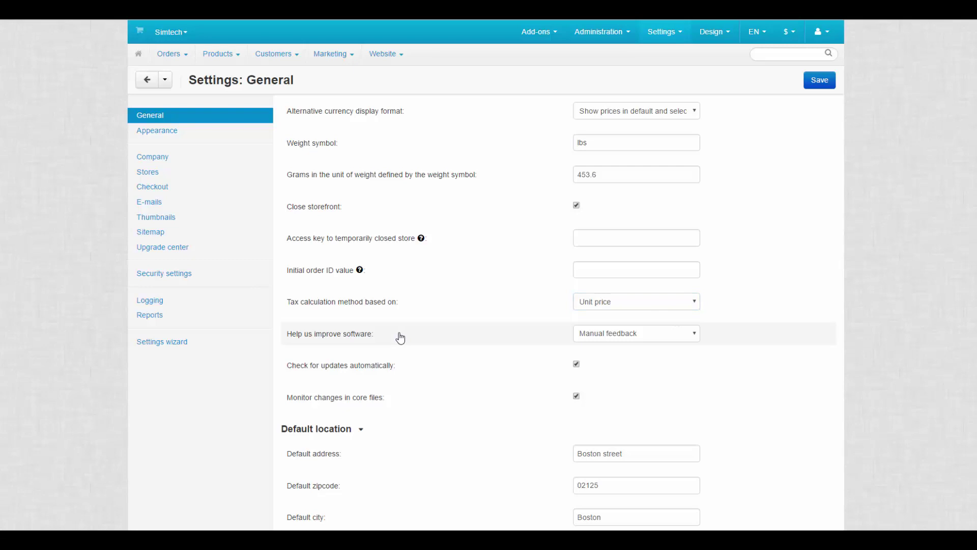
- Keep 'Help us improve software' on Manual feedback and send the reviewed feedback values
{"action": "left_click", "coordinate": [651, 341]}
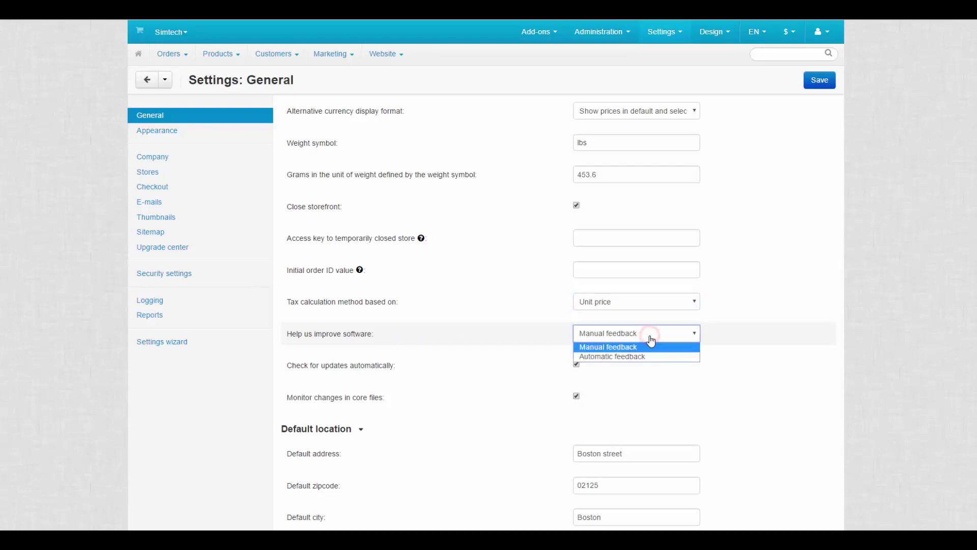
{"action": "left_click", "coordinate": [651, 350]}
{"action": "left_click", "coordinate": [820, 32]}
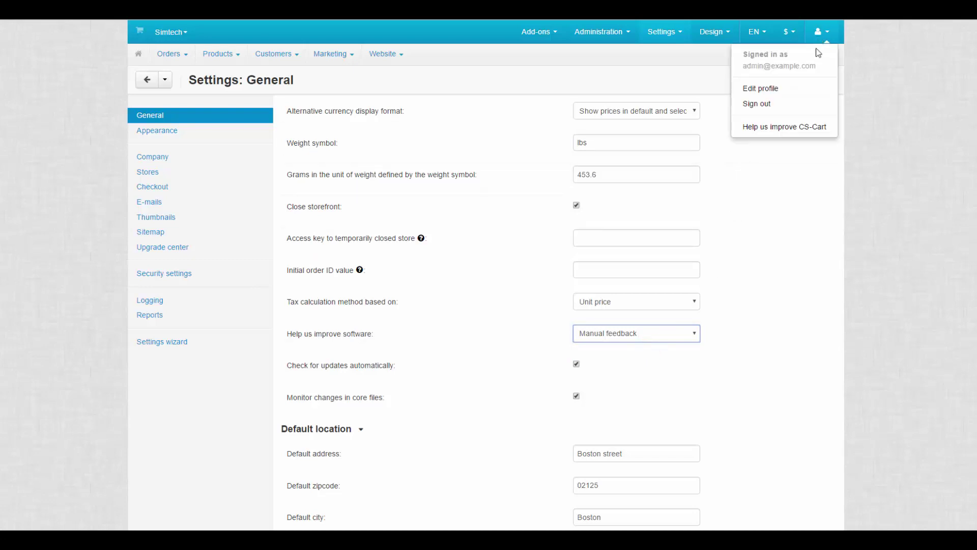
{"action": "left_click", "coordinate": [806, 134]}
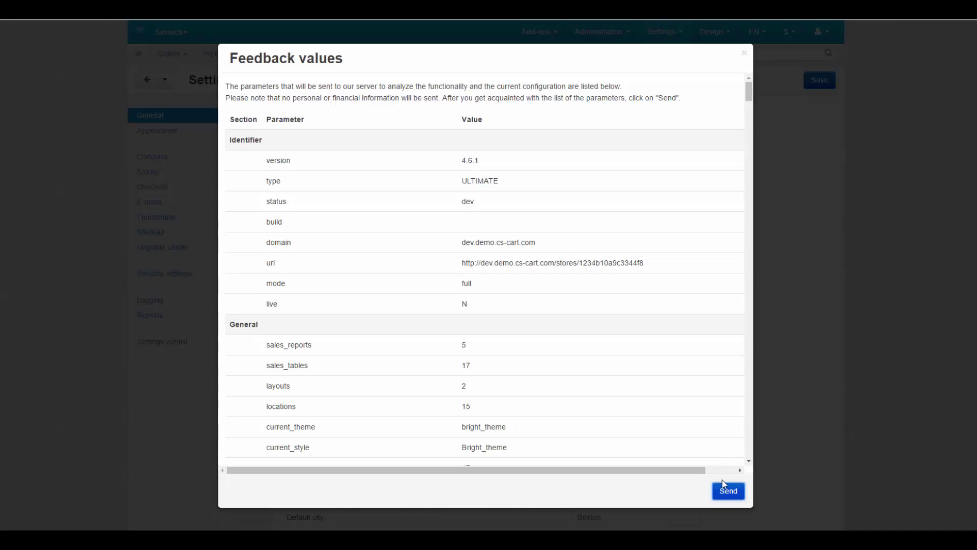
{"action": "left_click", "coordinate": [726, 491]}
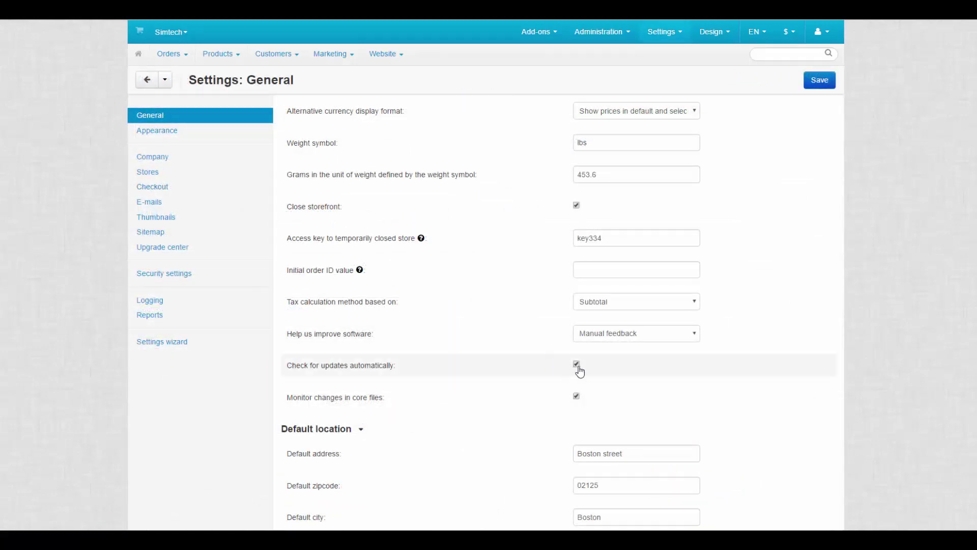
- Untick 'Check for updates automatically' while leaving 'Monitor changes in core files' ticked
{"action": "left_click", "coordinate": [578, 366]}
{"action": "left_click", "coordinate": [577, 365]}
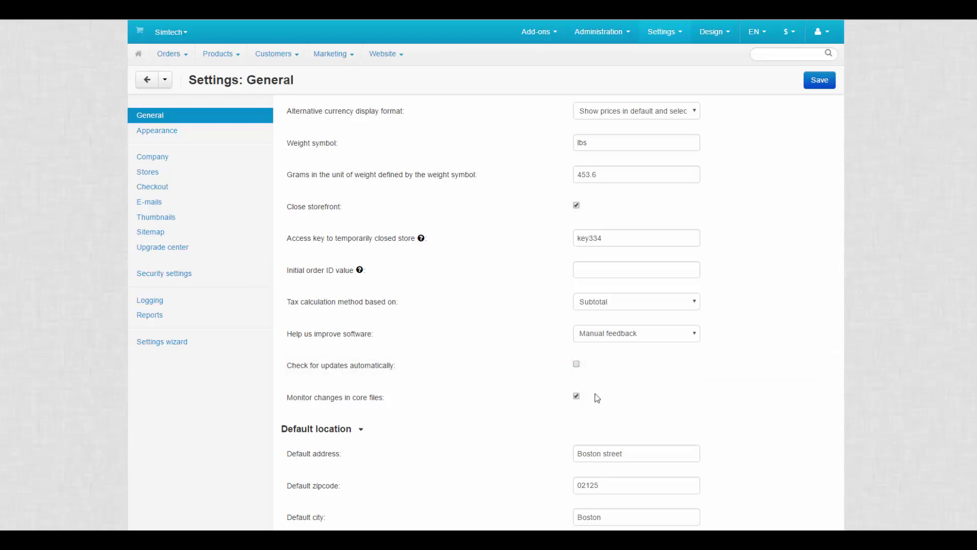
{"action": "left_click", "coordinate": [577, 396]}
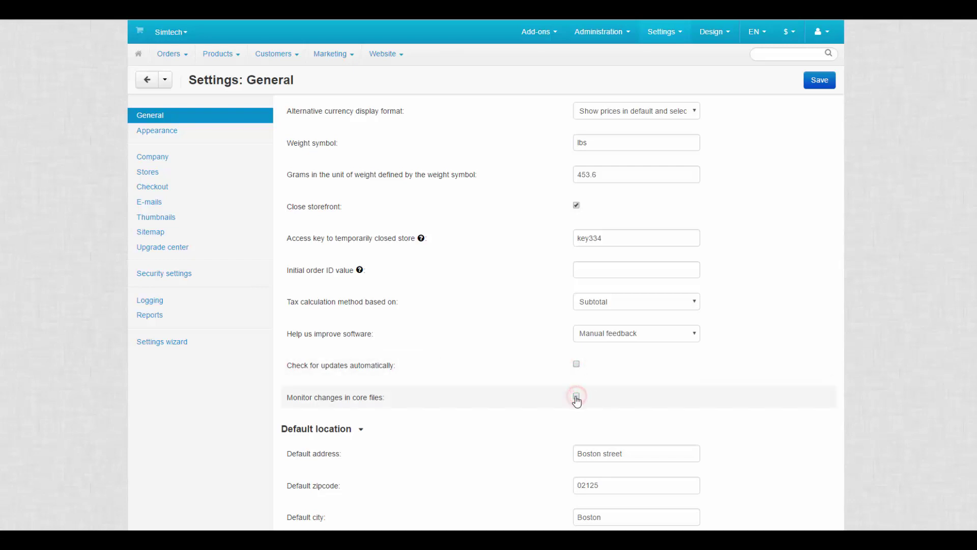
{"action": "left_click", "coordinate": [577, 397]}
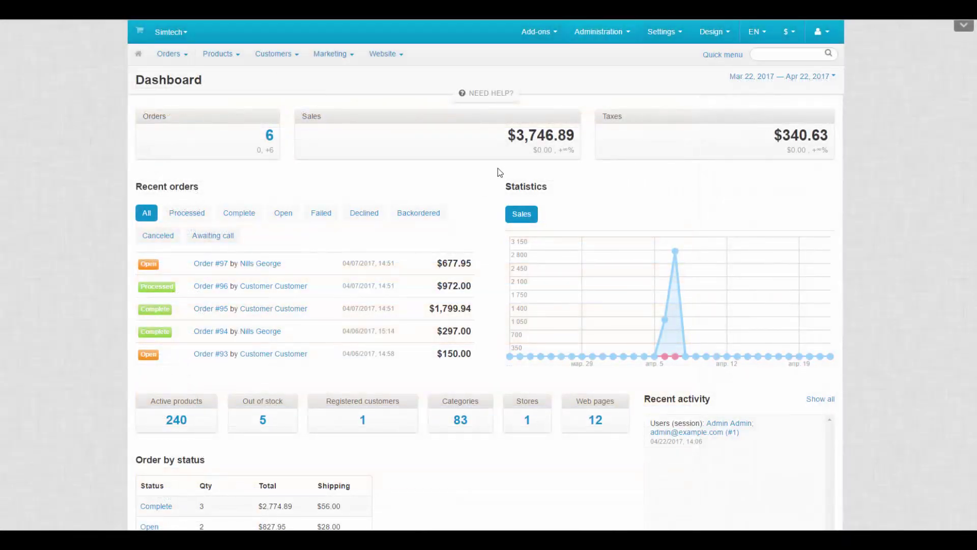
- Run 'Scan for changed core files' on the Administration > File changes detector page
{"action": "left_click", "coordinate": [599, 32]}
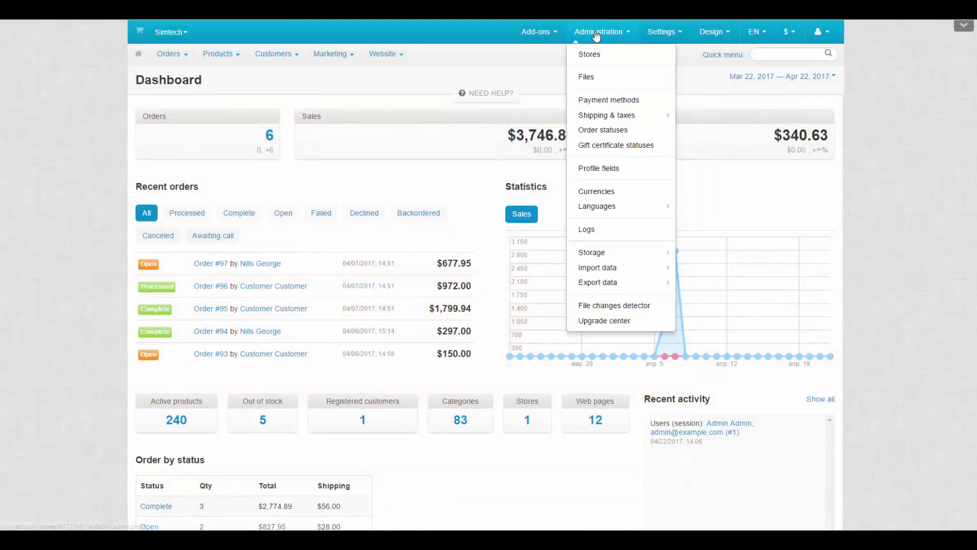
{"action": "left_click", "coordinate": [614, 306]}
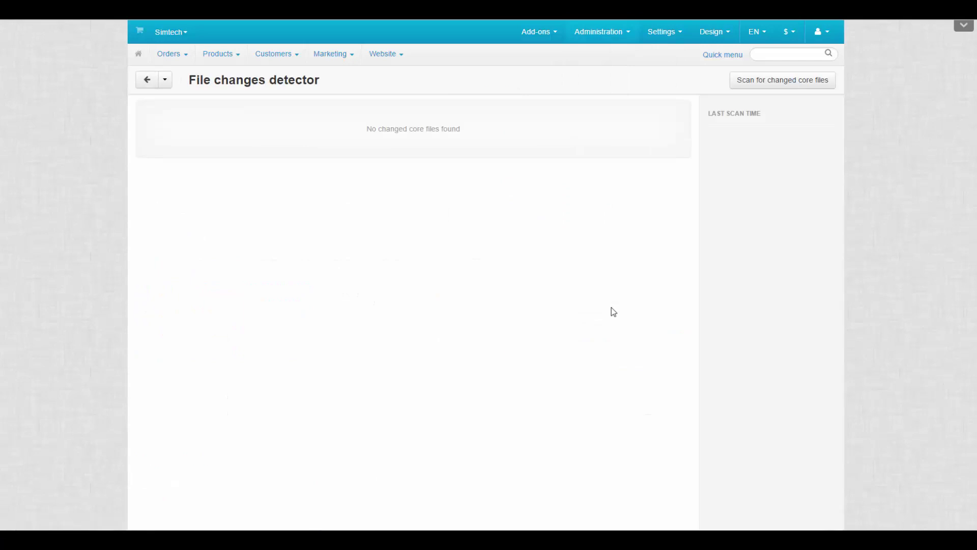
{"action": "left_click", "coordinate": [761, 86]}
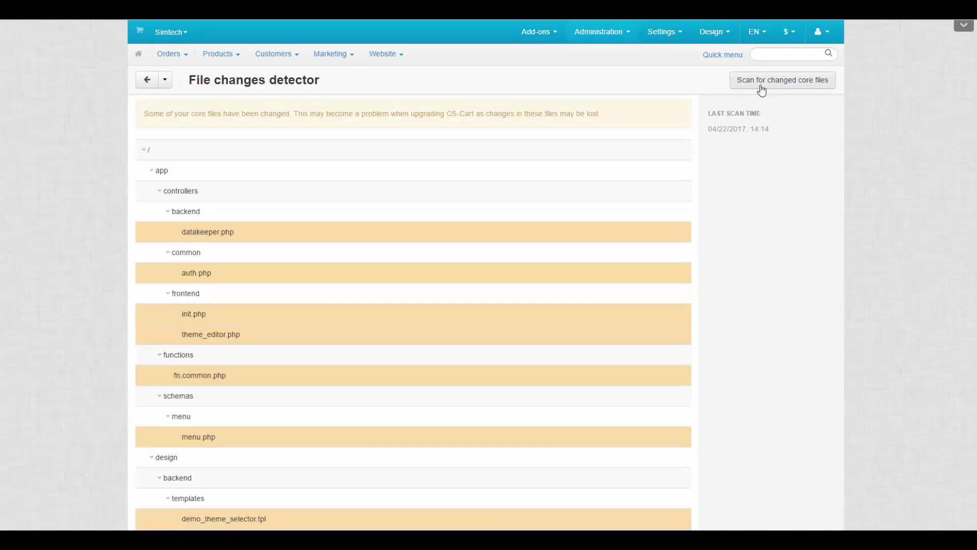
{"action": "scroll", "coordinate": [762, 90], "scroll_direction": "down", "scroll_amount": 4}
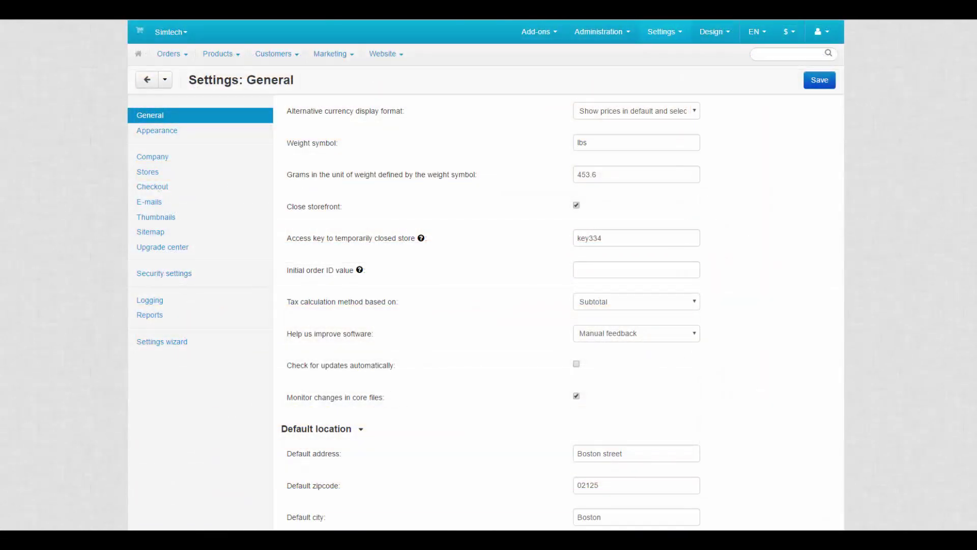
- Scroll the General settings past Default location down to the Catalog section
{"action": "scroll", "coordinate": [485, 305], "scroll_direction": "down", "scroll_amount": 6}
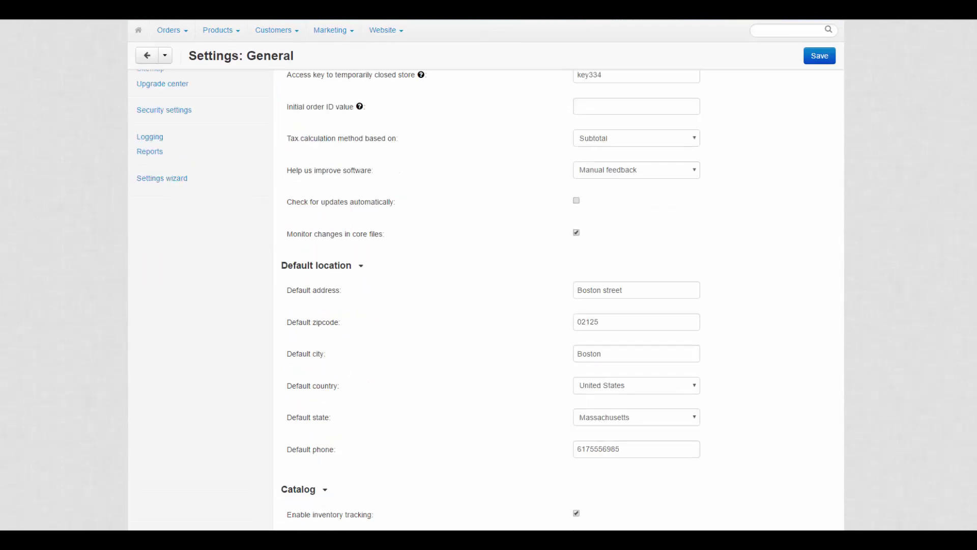